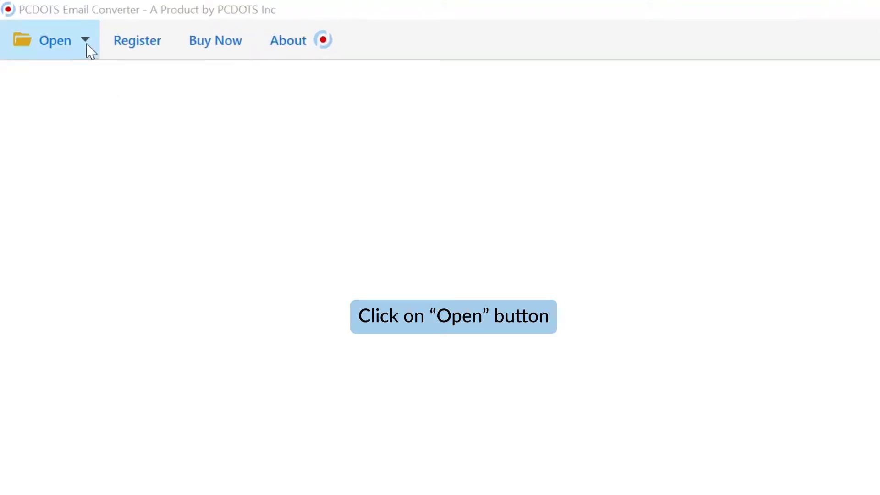
Show the Open menu's supported sources, from Outlook Data Files and MBOX to IceWarp Accounts
{"action": "left_click", "coordinate": [87, 45]}
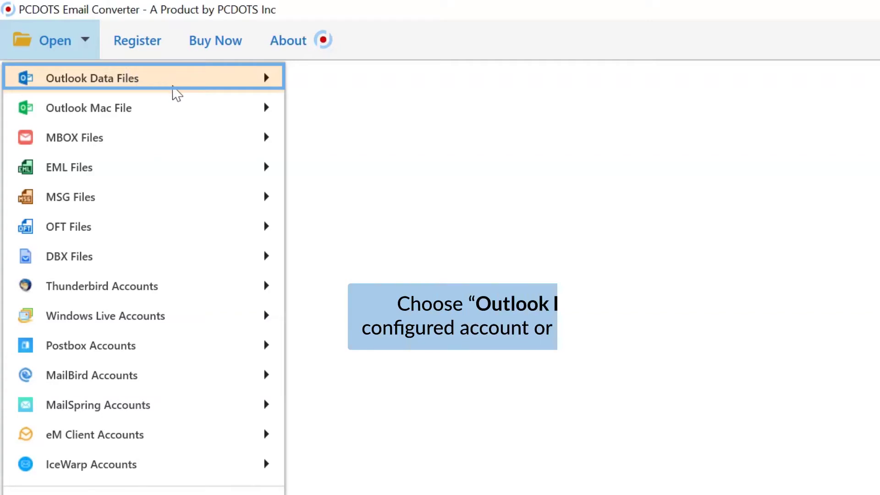
Load the configured Outlook .ost file via Outlook Data Files > Open Configured Outlook Data Files
{"action": "left_click", "coordinate": [174, 93]}
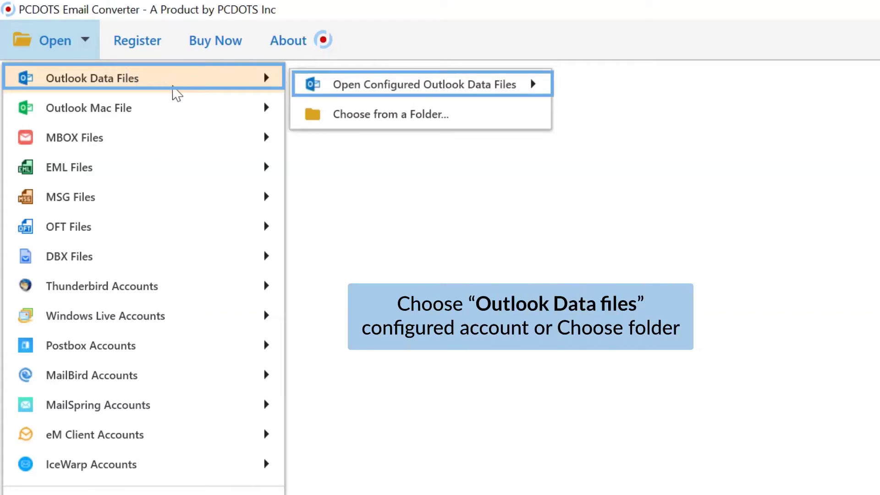
{"action": "mouse_move", "coordinate": [367, 89]}
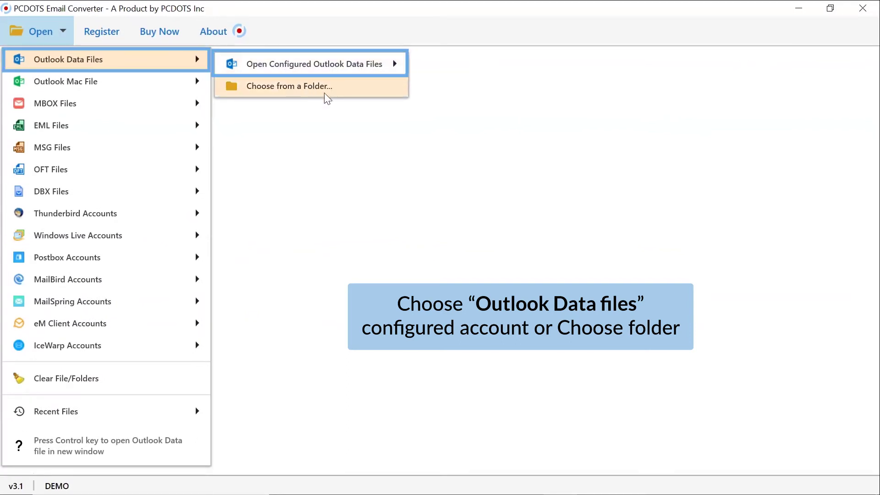
{"action": "mouse_move", "coordinate": [337, 77]}
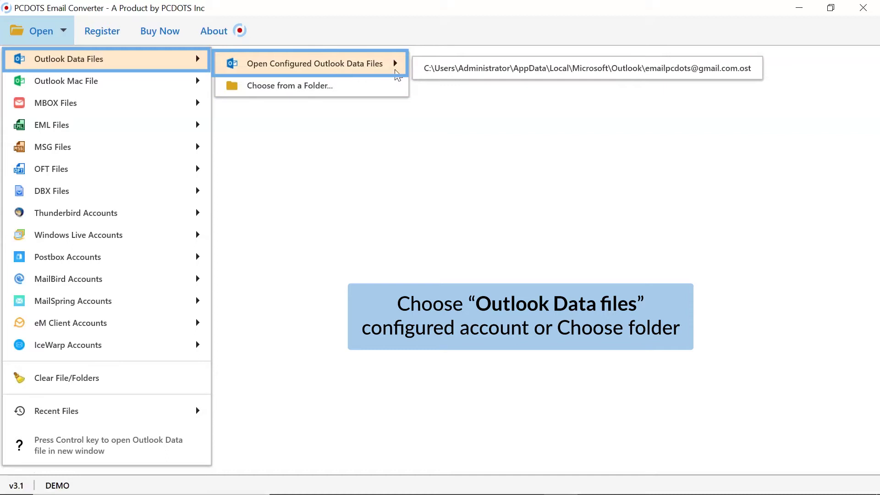
{"action": "left_click", "coordinate": [515, 73]}
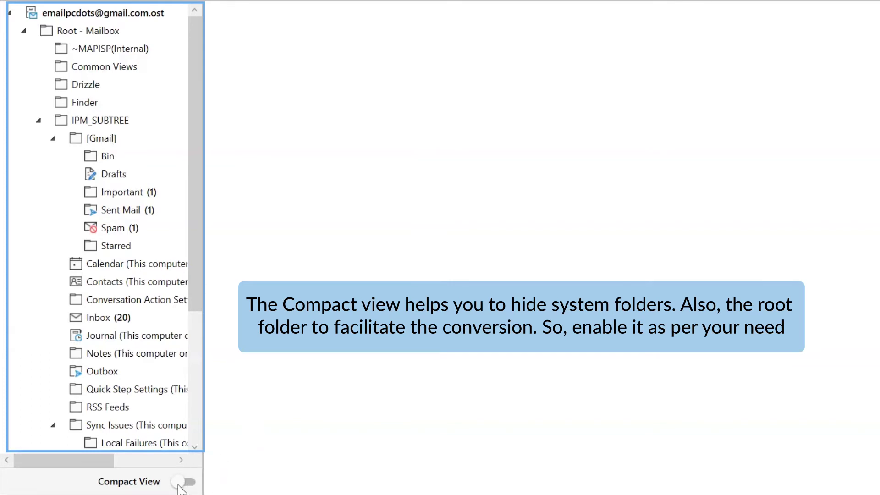
{"action": "left_click", "coordinate": [181, 482]}
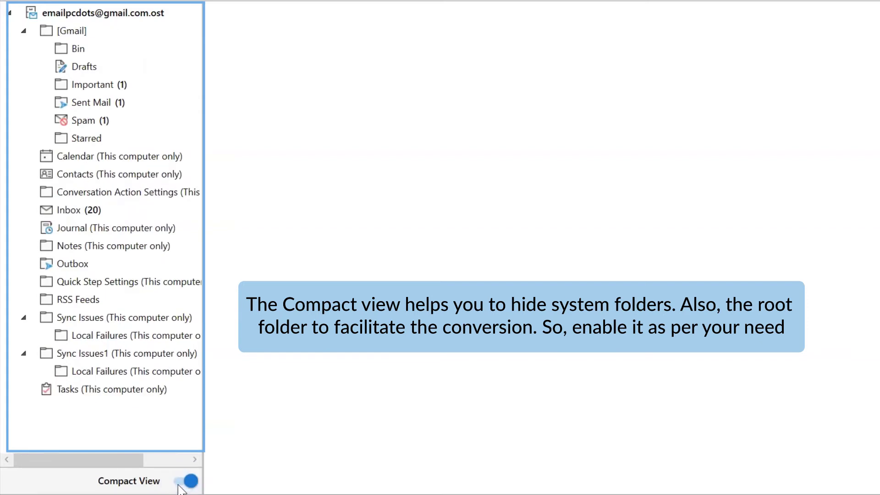
{"action": "left_click", "coordinate": [182, 481]}
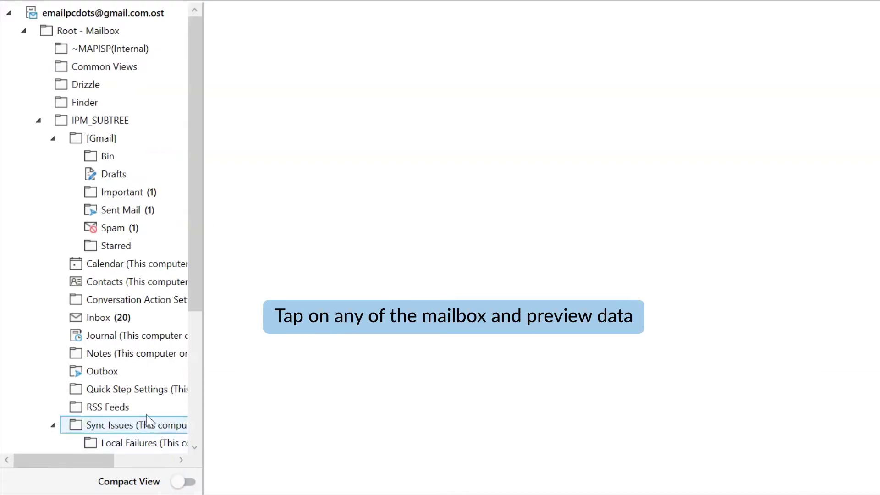
List the Inbox's 20 messages and preview the 'Fwd: OFT Files' email with two .oft attachments
{"action": "left_click", "coordinate": [100, 319]}
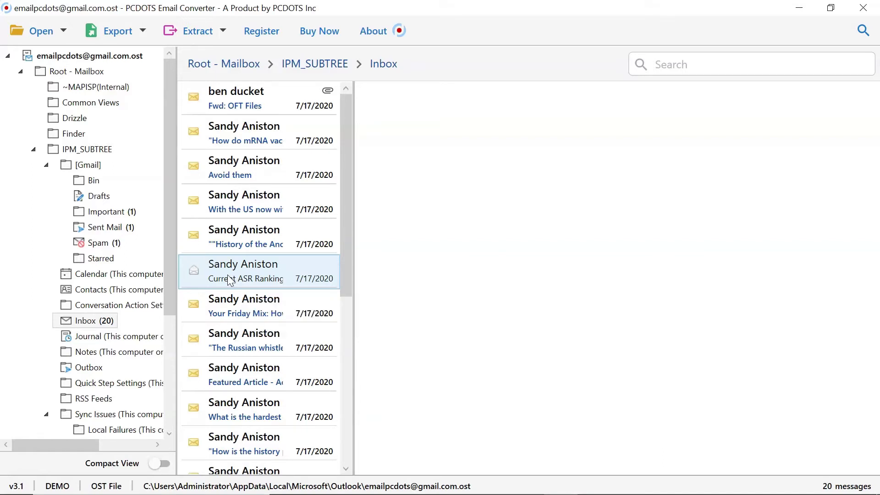
{"action": "left_click", "coordinate": [229, 281]}
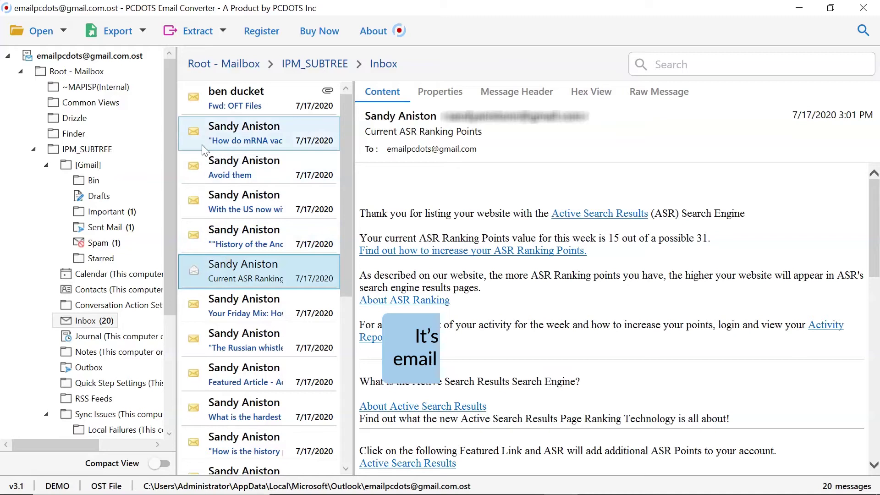
{"action": "left_click", "coordinate": [199, 98]}
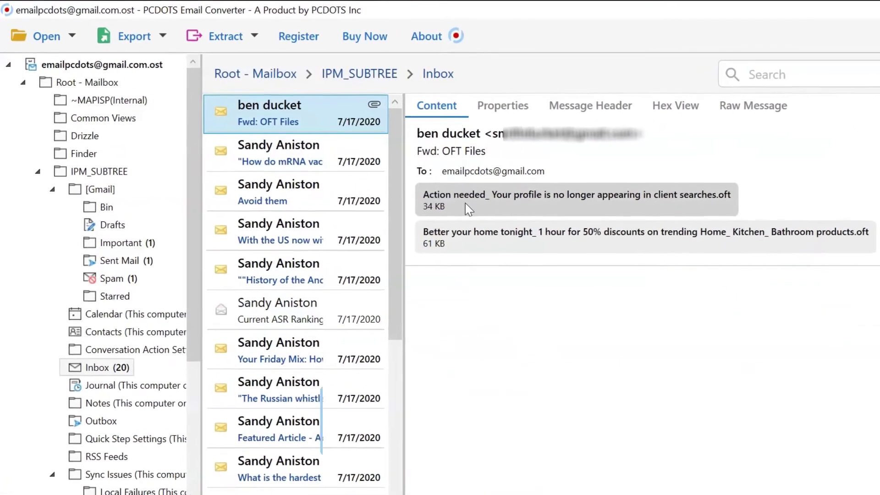
{"action": "right_click", "coordinate": [466, 204]}
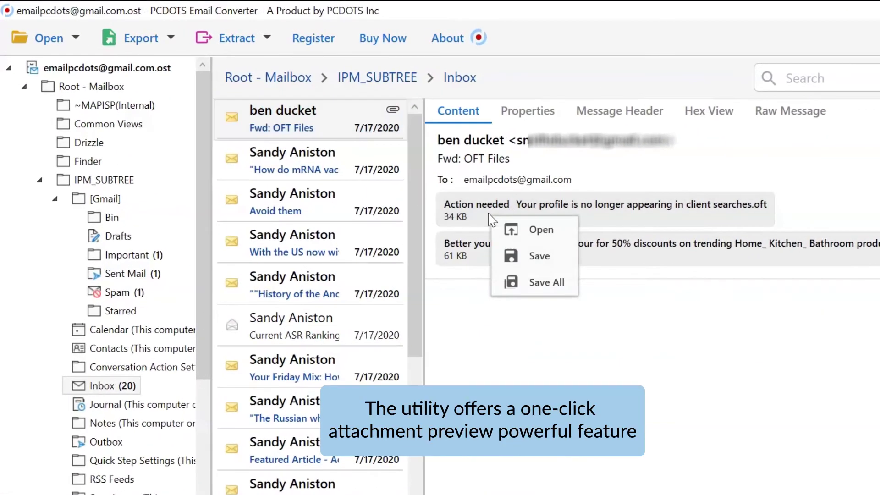
{"action": "left_click", "coordinate": [515, 232]}
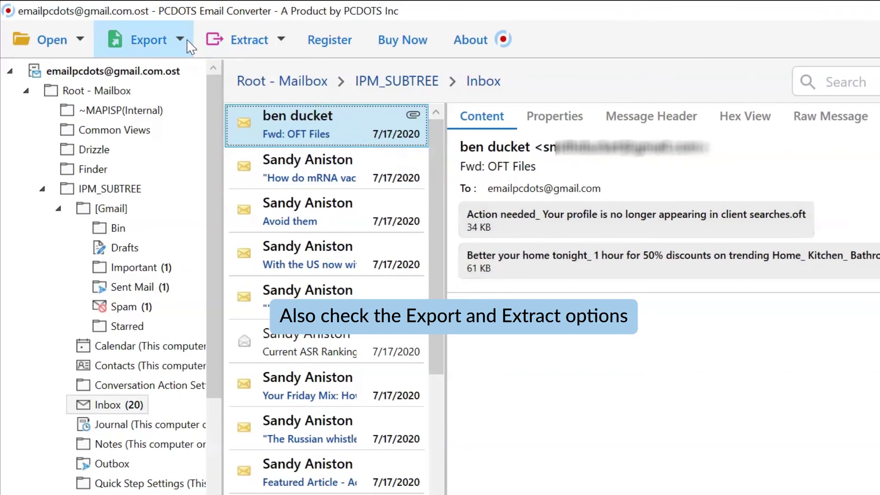
Check the Export and Extract dropdowns, then leave the Export format list showing
{"action": "left_click", "coordinate": [187, 41]}
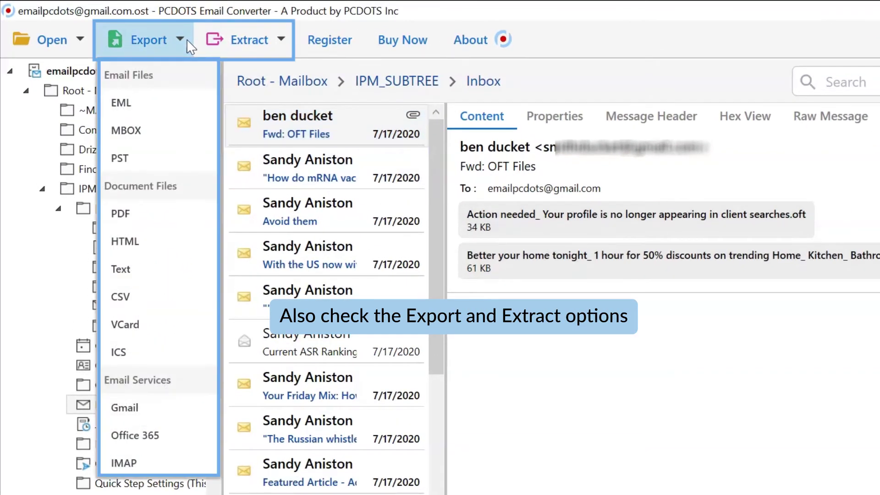
{"action": "left_click", "coordinate": [186, 40]}
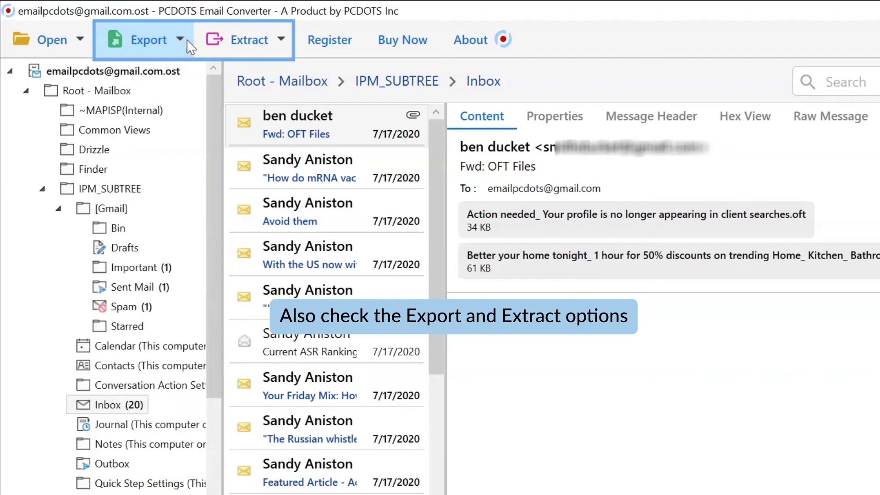
{"action": "left_click", "coordinate": [281, 40]}
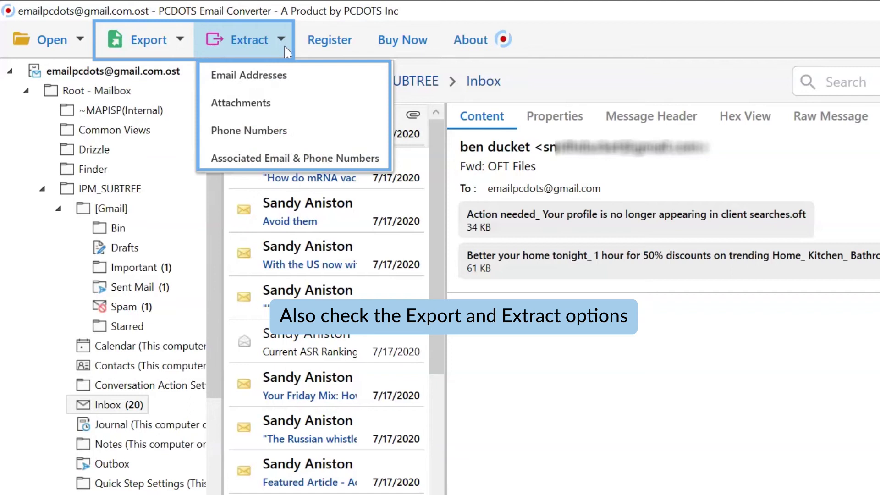
{"action": "left_click", "coordinate": [285, 46]}
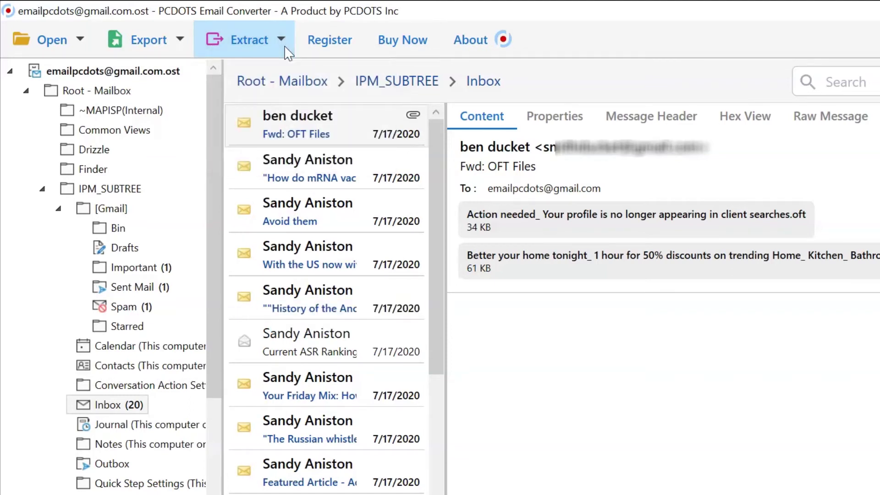
{"action": "left_click", "coordinate": [174, 43]}
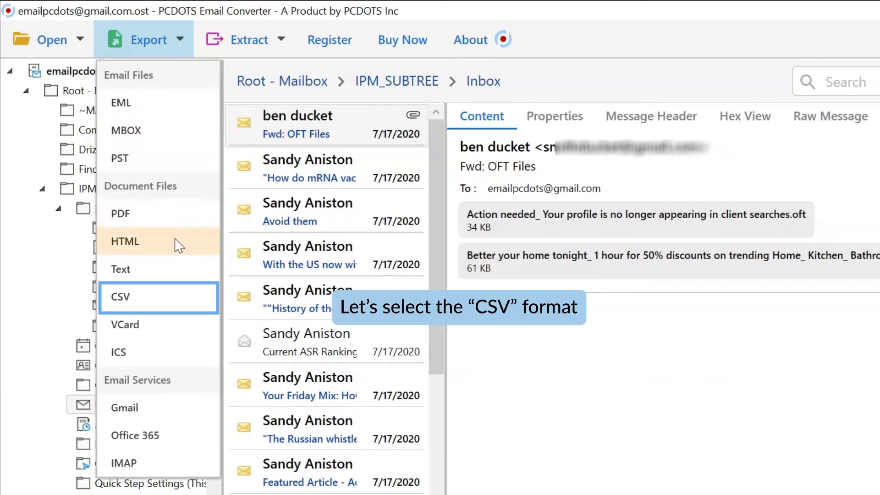
Choose CSV as the export format and exclude the Starred, Calendar and Contacts folders
{"action": "left_click", "coordinate": [177, 308]}
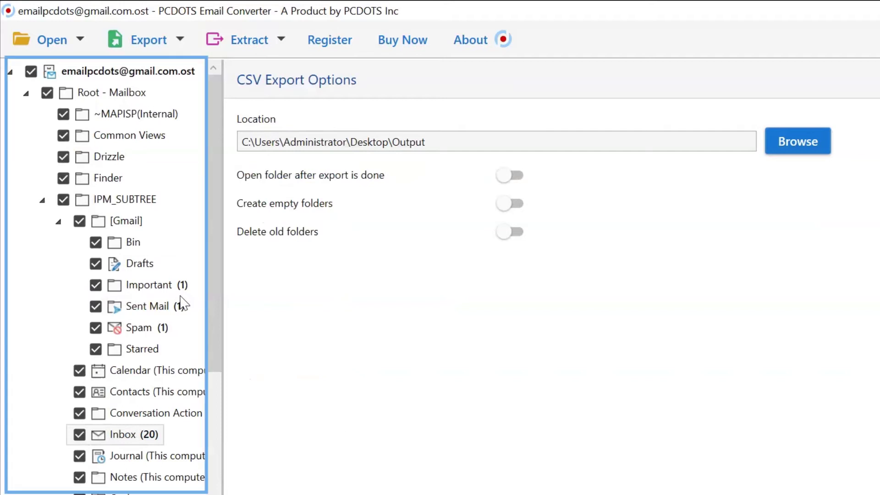
{"action": "left_click", "coordinate": [95, 349]}
{"action": "left_click", "coordinate": [80, 370]}
{"action": "left_click", "coordinate": [80, 393]}
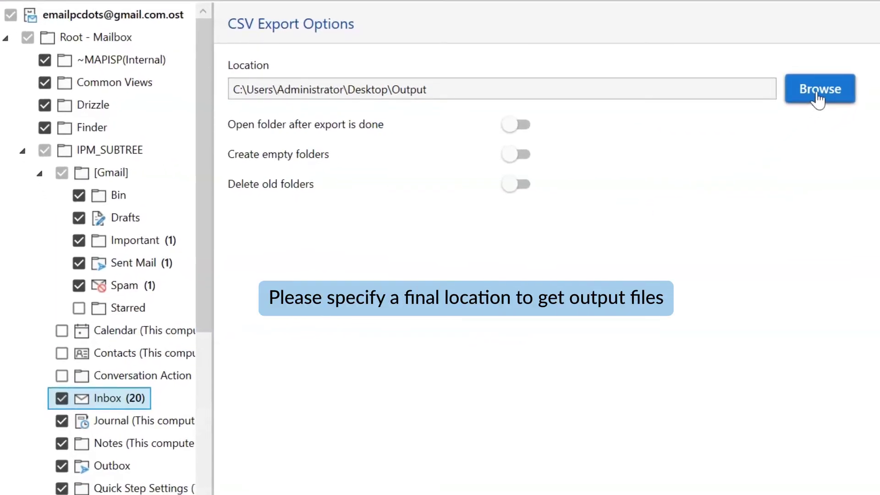
{"action": "left_click", "coordinate": [818, 98]}
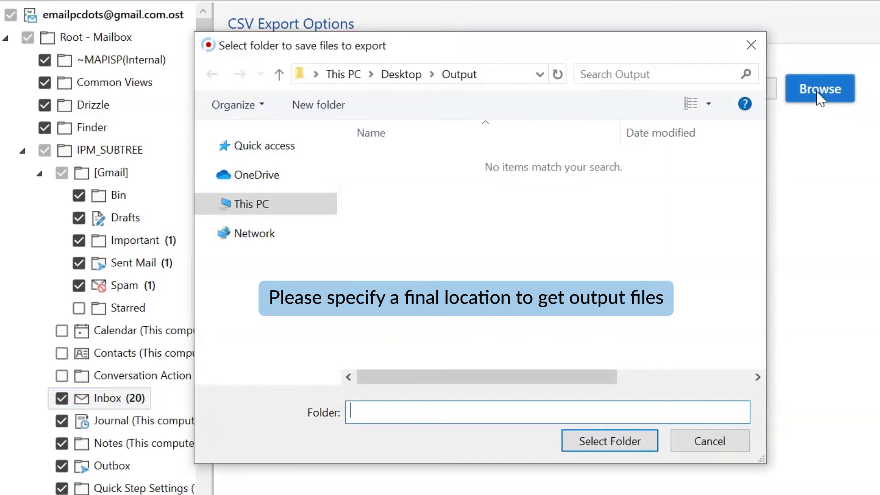
{"action": "left_click", "coordinate": [602, 443]}
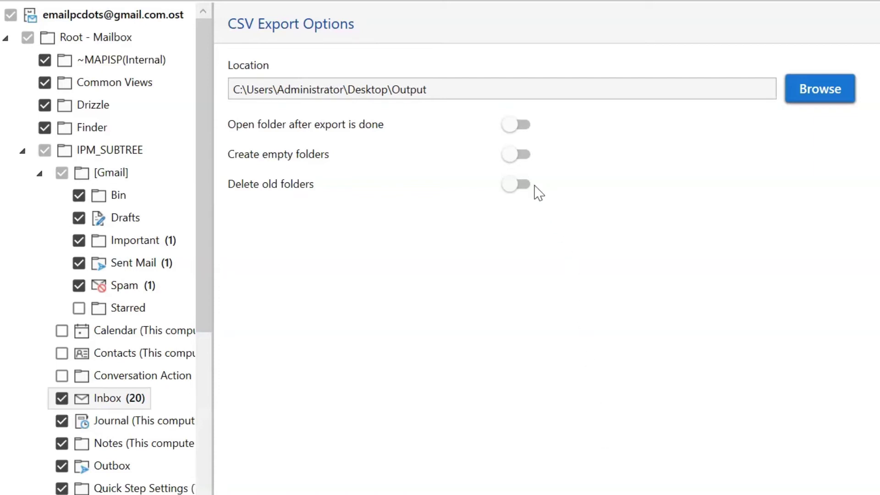
{"action": "left_click", "coordinate": [511, 130]}
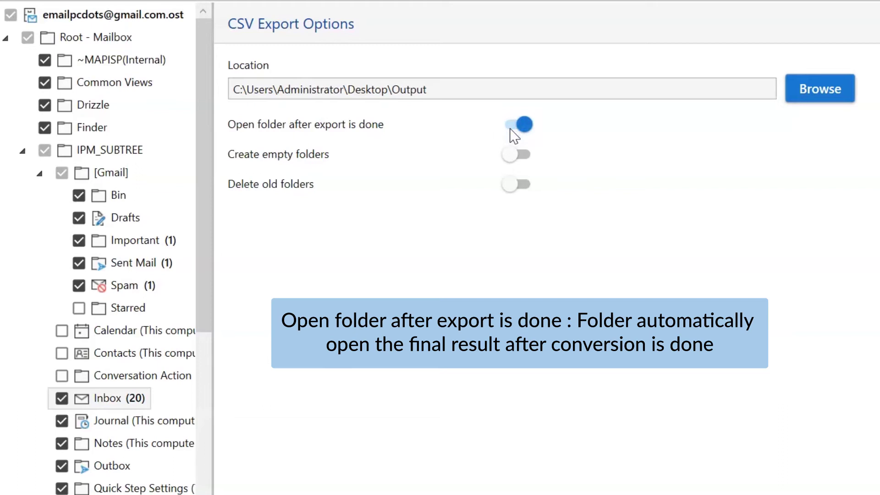
{"action": "left_click", "coordinate": [511, 130]}
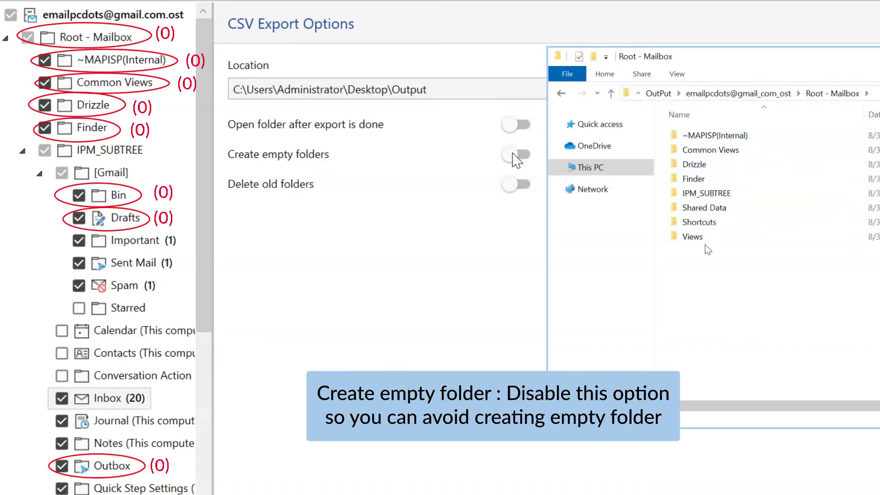
{"action": "left_click", "coordinate": [514, 154]}
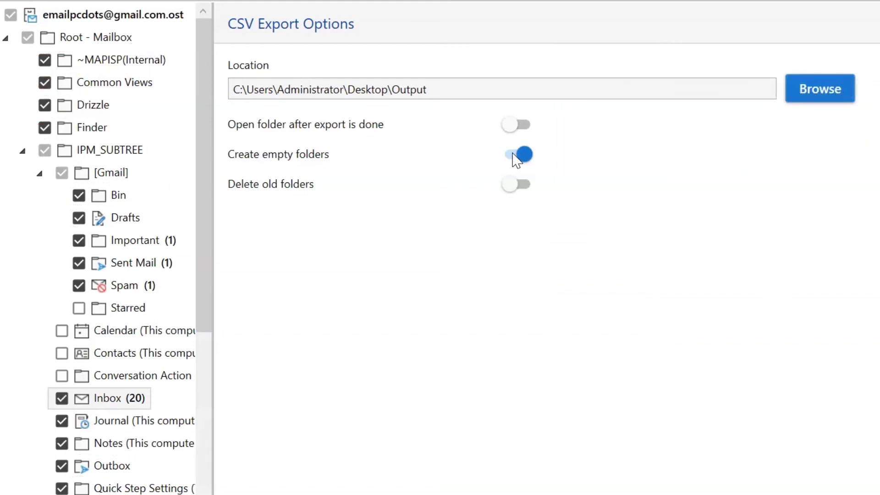
{"action": "left_click", "coordinate": [515, 156]}
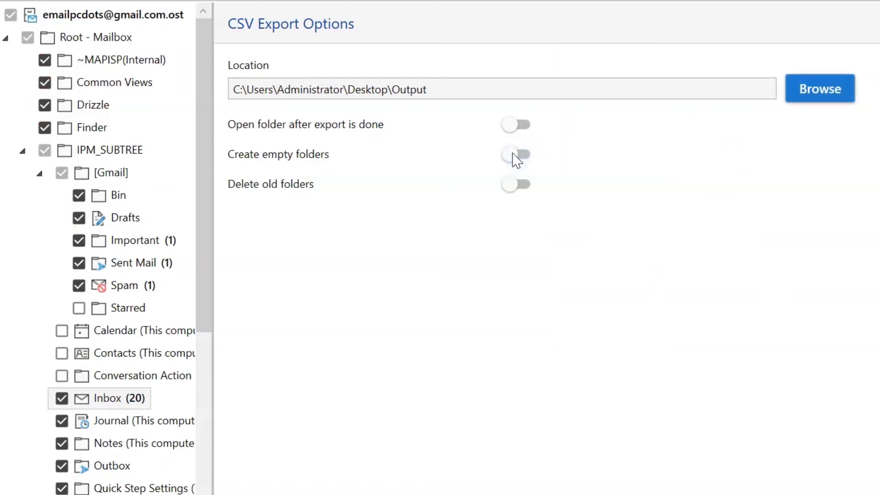
{"action": "left_click", "coordinate": [515, 185]}
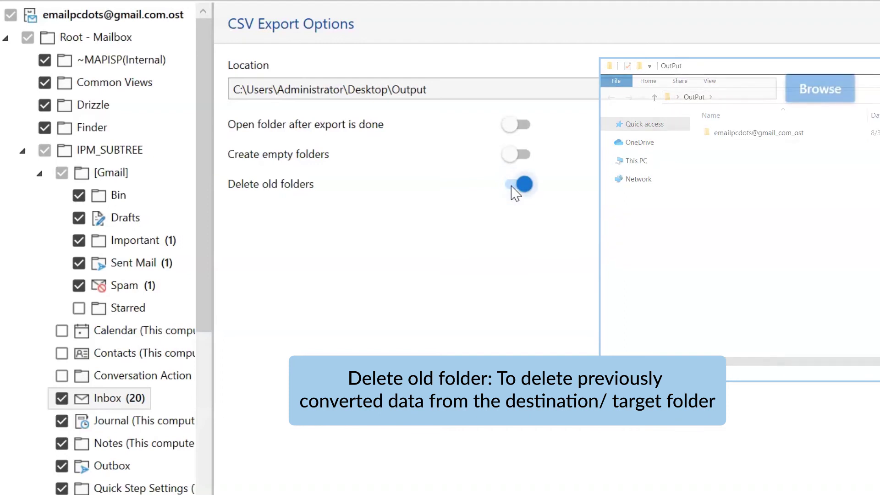
{"action": "left_click", "coordinate": [516, 184]}
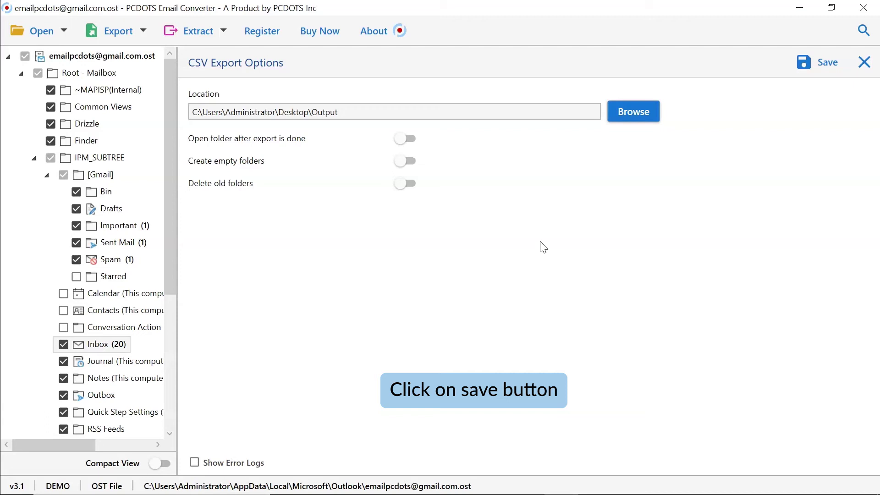
Run the CSV export to Desktop\Output and dismiss the demo-limit notice
{"action": "left_click", "coordinate": [819, 69]}
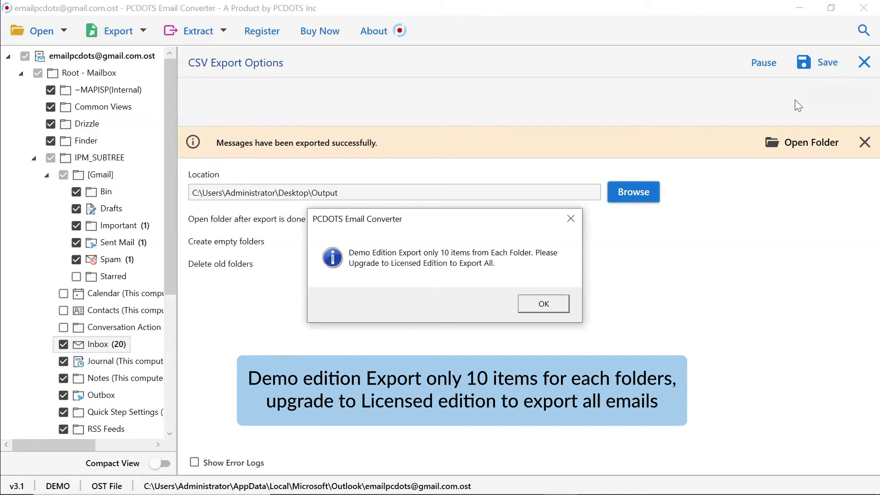
{"action": "left_click", "coordinate": [550, 304]}
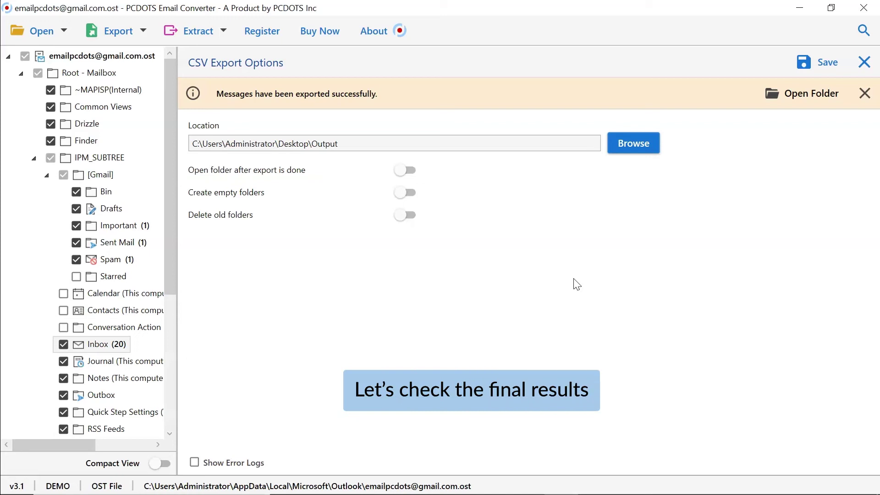
Open the output folder in File Explorer and browse into Root - Mailbox > IPM_SUBTREE
{"action": "left_click", "coordinate": [803, 94]}
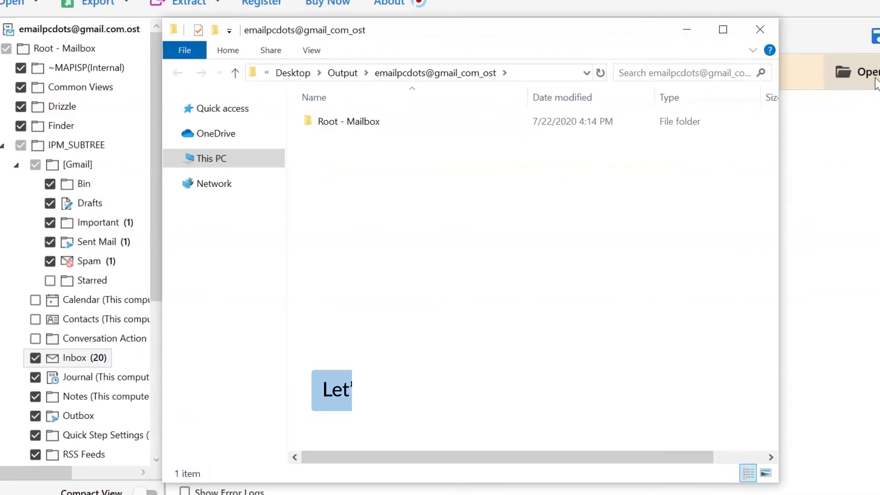
{"action": "double_click", "coordinate": [366, 130]}
{"action": "double_click", "coordinate": [365, 128]}
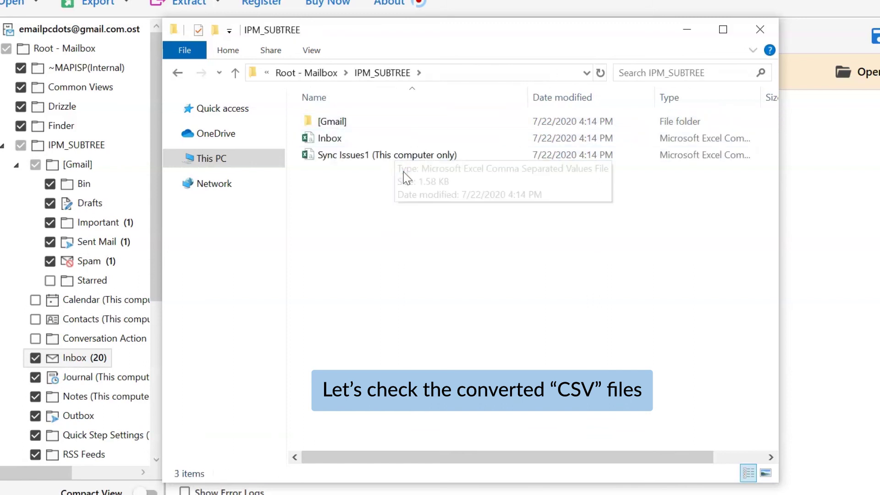